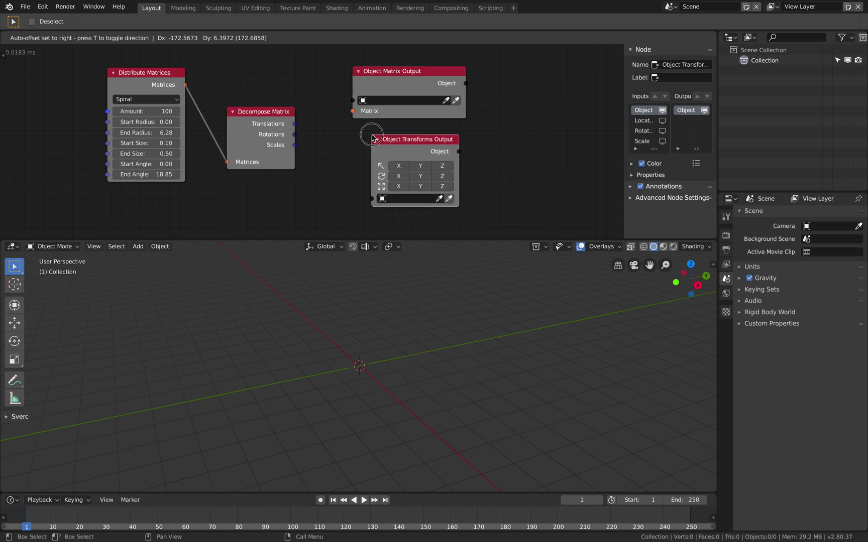
Place the Object Transforms Output node below the Object Matrix Output node and enlarge the node editor.
left_click(371, 134)
left_click_drag(422, 237, 423, 289)
middle_click_drag(430, 236, 434, 226)
left_click_drag(408, 158, 402, 168)
left_click_drag(411, 97, 417, 91)
Link the spiral's Matrices to Object Matrix Output and the decomposed Translations to the X, Y, Z locations of Object Transforms Output, saving the file.
left_click_drag(188, 99, 362, 119)
left_click_drag(417, 160, 494, 155)
mouse_move(298, 138)
left_mouse_down()
mouse_move(444, 220)
mouse_move(297, 138)
left_mouse_up()
left_click(475, 186)
left_click_drag(497, 165, 505, 170)
key("ctrl+s")
middle_click_drag(486, 149, 465, 148)
left_click_drag(491, 152, 514, 153)
key("ctrl+s")
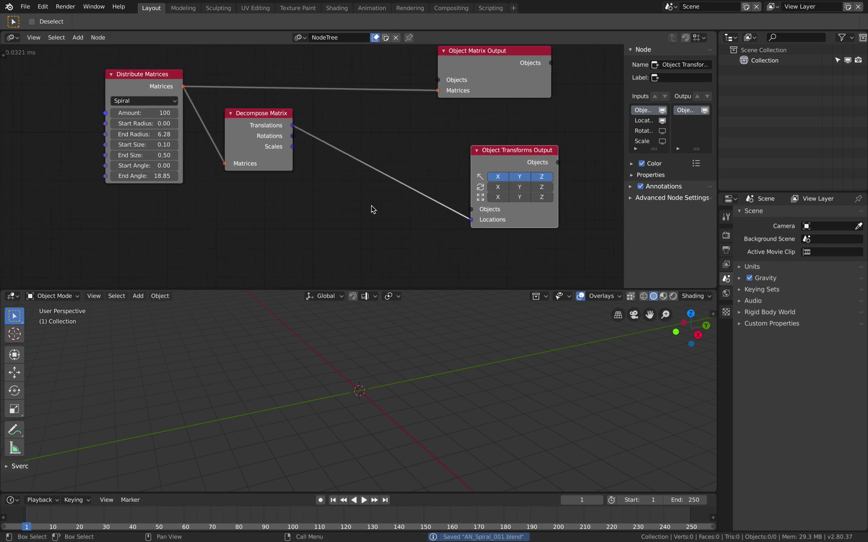
Add an Object Instancer node in the free space below the Decompose Matrix node.
middle_click_drag(309, 219, 347, 200)
key("shift+a")
left_click(347, 199)
type("inst")
key("Return")
left_click(369, 167)
Add a monkey mesh to the scene and move it away from the world origin.
key("shift+a")
mouse_move(341, 333)
left_click(435, 431)
key("g")
left_click(325, 374)
Choose the monkey as the Object Instancer's source and drive its instance count from the Distribute Matrices output.
left_click(417, 249)
left_click(269, 343)
scroll(314, 219, "down", 2)
left_click_drag(215, 103, 124, 96)
left_click_drag(293, 134, 260, 135)
left_click_drag(161, 106, 342, 250)
Connect the Object Instancer's Objects output to the output nodes and inspect the instanced spiral in the viewport.
left_click_drag(363, 201, 441, 97)
left_click_drag(354, 199, 441, 179)
left_click_drag(483, 157, 450, 144)
middle_click_drag(285, 393, 311, 366)
left_click_drag(479, 144, 488, 152)
middle_click_drag(472, 444, 504, 426)
middle_click_drag(311, 433, 273, 380)
middle_click_drag(335, 430, 307, 397)
Reroute the instanced objects from Object Matrix Output to Object Transforms Output.
left_click_drag(438, 99, 442, 202)
left_click_drag(477, 151, 464, 139)
mouse_move(431, 201)
left_mouse_down()
mouse_move(419, 201)
mouse_move(435, 201)
left_mouse_up()
middle_click_drag(423, 340, 456, 346)
Enable the X, Y, Z rotations on Object Transforms Output and feed them from the Decompose Matrix node's Rotations.
left_click_drag(458, 173, 491, 172)
middle_click_drag(357, 366, 383, 413)
middle_click_drag(422, 341, 360, 353)
left_click_drag(398, 288, 397, 217)
scroll(244, 341, "up", 2)
middle_click_drag(310, 78, 320, 80)
left_click_drag(294, 111, 443, 187)
left_click_drag(284, 94, 324, 93)
scroll(331, 101, "up", 1)
middle_click_drag(343, 157, 327, 165)
Delete the Object Transforms Output and Decompose Matrix nodes.
left_click_drag(462, 121, 462, 126)
key("x")
left_click_drag(299, 107, 340, 104)
key("x")
Connect the Object Instancer's Objects output to Object Matrix Output and tidy the node layout.
left_click_drag(335, 178, 470, 93)
left_click(467, 79)
middle_click_drag(452, 442, 435, 295)
left_click_drag(316, 104, 308, 107)
middle_click_drag(217, 108, 299, 109)
left_click_drag(192, 85, 175, 86)
scroll(175, 86, "up", 1)
Set the spiral's start radius to 0.42 and end radius to 7.66, and move the source monkey away from the spiral, saving the file.
left_click_drag(188, 114, 190, 123)
middle_click_drag(325, 351, 305, 346)
key("g")
left_click(120, 296)
mouse_move(349, 296)
middle_mouse_down()
mouse_move(402, 333)
mouse_move(319, 274)
middle_mouse_up()
key("ctrl+s")
Set the solid viewport shading color to Random so each monkey instance gets its own color.
left_click(696, 221)
left_click(712, 253)
left_click(731, 321)
mouse_move(361, 322)
middle_mouse_down()
mouse_move(351, 311)
mouse_move(332, 327)
mouse_move(337, 321)
middle_mouse_up()
mouse_move(378, 379)
middle_mouse_down()
mouse_move(383, 371)
mouse_move(374, 373)
middle_mouse_up()
Set the spiral's start size to 0.52 and end size to 0.80, spacing out the nodes.
mouse_move(180, 133)
left_mouse_down()
mouse_move(220, 133)
mouse_move(201, 133)
mouse_move(214, 142)
mouse_move(178, 136)
left_mouse_up()
left_click_drag(556, 61, 531, 59)
left_click_drag(390, 114, 381, 114)
mouse_move(184, 142)
left_mouse_down()
mouse_move(201, 143)
mouse_move(184, 143)
left_mouse_up()
scroll(387, 349, "down", 3)
middle_click_drag(389, 351, 401, 395)
middle_click_drag(357, 346, 339, 333)
Set the spiral's end angle to 24.13 and save the file.
scroll(339, 332, "up", 2)
left_click_drag(173, 161, 184, 161)
mouse_move(173, 162)
left_mouse_down()
mouse_move(156, 163)
mouse_move(200, 162)
mouse_move(175, 159)
left_mouse_up()
left_click_drag(178, 79, 159, 80)
middle_click_drag(307, 361, 355, 358)
middle_click_drag(379, 342, 380, 352)
key("ctrl+s")
Make room in the node tree and insert an Offset Matrix node between Distribute Matrices and Object Matrix Output.
middle_click_drag(501, 128, 430, 131)
left_click_drag(523, 68, 569, 61)
middle_click_drag(370, 320, 370, 325)
middle_click_drag(479, 129, 470, 148)
left_click_drag(538, 72, 573, 59)
key("shift+a")
mouse_move(480, 135)
left_click(454, 40)
type("offset")
key("Return")
left_click(393, 59)
left_click_drag(410, 65, 433, 154)
middle_click_drag(433, 154, 446, 95)
Enable the location offset on the Offset Matrix node and set its Z translation to 1.20.
left_click(430, 126)
middle_click_drag(459, 174, 467, 151)
mouse_move(457, 160)
left_mouse_down()
mouse_move(512, 160)
mouse_move(467, 159)
left_mouse_up()
scroll(321, 151, "down", 2)
Add a Delay Falloff node and connect it to the Falloff input of the Offset Matrix node.
key("shift+a")
left_click(307, 150)
type("dela")
key("Down")
key("Down")
key("Return")
left_click(302, 143)
left_click_drag(397, 129, 400, 127)
Add a Time Info node that feeds its Frame output into the Delay Falloff's Time input, and save the file.
key("shift+a")
left_click(266, 154)
type("fra")
key("Down")
key("Return")
left_click(146, 122)
left_click(290, 150)
key("ctrl+s")
Enlarge the timeline area and set the animation's end frame to 1000.
left_click_drag(164, 492, 164, 461)
left_click_drag(95, 485, 225, 484)
scroll(249, 487, "down", 7)
right_click_drag(250, 499, 609, 489)
key("Return")
Scrub through the extended timeline to examine how the delayed offset moves the monkeys.
scroll(407, 495, "down", 4)
middle_click_drag(409, 497, 236, 501)
scroll(236, 501, "down", 2)
right_click_drag(241, 502, 222, 482)
scroll(450, 487, "down", 1)
scroll(449, 488, "down", 1)
left_click_drag(221, 482, 291, 512)
right_click_drag(290, 511, 321, 501)
Enlarge the node editor area and save the file.
left_click_drag(458, 219, 458, 247)
middle_click_drag(415, 132, 350, 168)
key("ctrl+s")
Insert a Matrix Math node between the Offset Matrix and Object Matrix Output nodes.
left_click_drag(500, 65, 554, 73)
key("ctrl+a")
type("math")
key("Return")
left_click(462, 106)
Open the Animation Nodes node search beside the Matrix Math node.
key("ctrl+a")
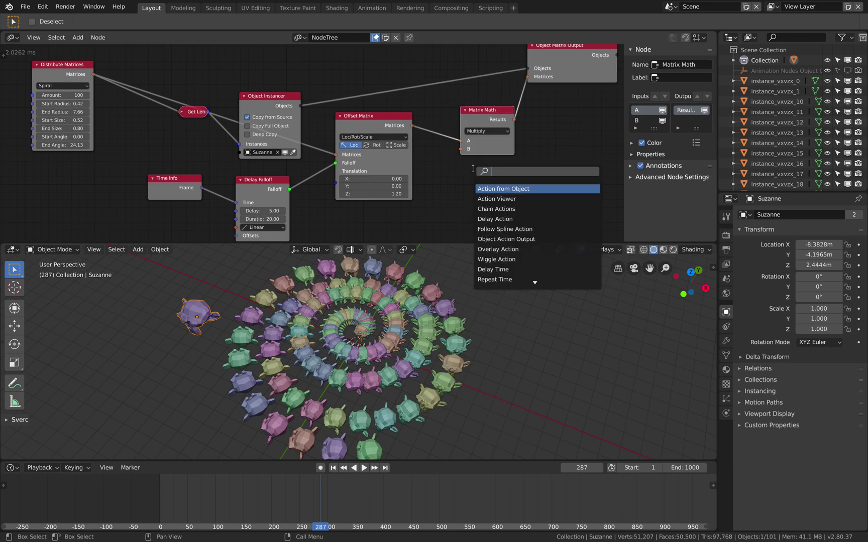
Add a Compose Matrix node below Matrix Math, connect it to the B input, and position it between Offset Matrix and Matrix Math.
type("compose")
key("Return")
left_click(448, 174)
middle_click_drag(517, 179, 517, 168)
left_click_drag(462, 137, 462, 137)
middle_click_drag(489, 157, 475, 93)
left_click_drag(473, 170, 424, 193)
key("g")
left_click(465, 197)
left_click_drag(454, 130, 435, 124)
Reset the Compose Matrix node's translation and rotation to 0 and its scale to 1, and save the file.
type("0")
key("Return")
type("0")
key("Return")
type("1")
key("Return")
key("ctrl+s")
Spread out the Matrix Math, Object Matrix Output and Compose Matrix nodes to make more room after the Offset Matrix node.
middle_click_drag(446, 280, 452, 297)
middle_click_drag(439, 105, 425, 147)
left_click_drag(462, 81, 492, 80)
middle_click_drag(533, 55, 453, 113)
left_click_drag(462, 99, 551, 95)
left_click_drag(415, 134, 451, 131)
middle_click_drag(348, 206, 424, 140)
left_click_drag(423, 143, 444, 114)
middle_click_drag(429, 105, 429, 119)
Set the Offset Matrix node's Z translation to 2.82 and scrub the timeline to preview the motion.
mouse_move(344, 164)
left_mouse_down()
mouse_move(369, 164)
mouse_move(344, 159)
left_mouse_up()
right_click_drag(176, 496, 379, 481)
middle_click_drag(397, 392, 382, 379)
Play the animation from several frames and examine the spiral's delayed motion from a lower viewing angle.
right_click(244, 479)
key("space")
right_click_drag(260, 486, 277, 495)
key("space")
middle_click_drag(342, 384, 379, 350)
key("space")
right_click_drag(315, 488, 320, 467)
key("space")
Save the file and move the Time Info and Delay Falloff nodes farther left of the Offset Matrix node.
middle_click_drag(258, 209, 281, 175)
key("ctrl+s")
left_click_drag(256, 138, 147, 127)
Search the available nodes for "compo" to add another Compose Matrix node below the Offset Matrix node.
key("ctrl+a")
type("compo")
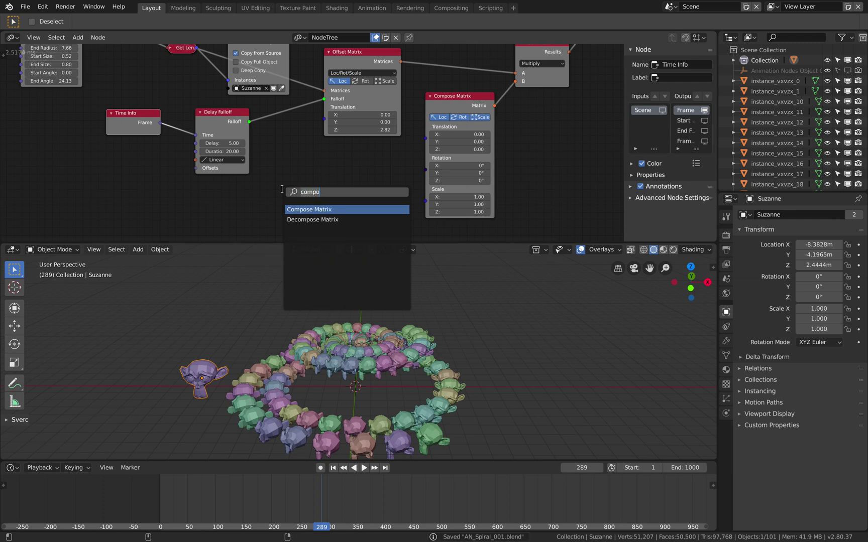
Search the available nodes for "const" and add a matching node below the Offset Matrix node.
key("ctrl+BackSpace")
type("delay")
key("ctrl+BackSpace")
type("const")
key("Down")
key("Return")
left_click(283, 189)
left_click_drag(327, 102, 326, 100)
left_click_drag(308, 197, 262, 215)
key("Escape")
Save the file and reposition a node slightly lower in the tree.
scroll(274, 155, "up", 4)
key("ctrl+s")
left_click_drag(272, 151, 277, 172)
scroll(242, 148, "down", 4)
middle_click_drag(181, 149, 195, 167)
Search the available nodes for "random f" and "frand" and add the matching node beside the falloff setup.
key("ctrl+a")
type("random f")
key("ctrl+a")
type("frand")
key("Return")
left_click(116, 181)
left_click(151, 188)
left_click_drag(260, 190, 193, 172)
left_click(163, 170)
Delete the unneeded nodes around the falloff setup, tidy the remaining ones and save the file.
scroll(175, 195, "down", 2)
key("x")
left_click_drag(289, 184, 212, 179)
left_click_drag(264, 117, 148, 125)
left_click_drag(244, 178, 198, 186)
key("x")
key("ctrl+s")
Jump to an earlier frame, nudge a node slightly and save the file.
left_click(277, 486)
key("shift+a")
mouse_move(424, 94)
left_mouse_down()
mouse_move(380, 93)
mouse_move(434, 96)
left_mouse_up()
key("ctrl+s")
Search the available nodes for "range" and add a matching range node to the tree.
key("shift+a")
left_click(318, 160)
type("range")
key("Down")
key("Return")
left_click(222, 187)
middle_click_drag(293, 166, 292, 168)
Try to add a node found by searching for "combine vector".
key("shift+a")
left_click(296, 169)
type("compose")
key("BackSpace")
key("BackSpace")
key("BackSpace")
key("BackSpace")
key("BackSpace")
key("BackSpace")
key("BackSpace")
type("combine vector")
key("Return")
left_click(295, 166)
key("x")
Add a node found by searching for "combine v", collapse it and save the file.
key("shift+a")
left_click(295, 166)
type("combine v")
key("Down")
key("Return")
left_click(296, 166)
middle_click_drag(296, 166, 314, 131)
scroll(315, 130, "up", 2)
key("h")
key("ctrl+s")
Rearrange the nodes around the collapsed node and check the spiral from another viewing angle.
left_click(319, 133)
left_click_drag(281, 156, 270, 153)
left_click_drag(316, 179, 316, 178)
left_click_drag(378, 144, 412, 80)
middle_click_drag(424, 371, 338, 325)
Enlarge the node editor over the 3D viewport and save the file.
left_click_drag(251, 192, 301, 192)
scroll(289, 195, "down", 1)
scroll(206, 161, "down", 1)
middle_click_drag(225, 164, 246, 161)
scroll(225, 156, "down", 1)
middle_click_drag(221, 99, 235, 121)
left_click_drag(316, 242, 316, 314)
scroll(217, 152, "up", 2)
middle_click_drag(207, 141, 219, 182)
key("ctrl+s")
Insert a node through the node tree's context options, move it lower and save the file.
middle_click_drag(197, 95, 204, 122)
scroll(206, 122, "up", 2)
left_click_drag(204, 122, 192, 121)
key("w")
left_click(114, 109)
left_click(96, 91)
left_click(101, 152)
scroll(111, 173, "down", 3)
middle_click_drag(111, 172, 107, 129)
left_click_drag(114, 113, 94, 201)
middle_click_drag(126, 183, 106, 146)
left_click_drag(314, 257, 308, 256)
key("ctrl+s")
Adjust the nodes feeding the matrix setup and shrink the node editor to give the 3D viewport more height.
left_click_drag(80, 178, 35, 178)
middle_click_drag(277, 187, 269, 153)
scroll(263, 154, "up", 1)
left_click_drag(334, 232, 322, 232)
middle_click_drag(485, 383, 463, 339, "shift")
left_click_drag(457, 316, 455, 276)
Move a node higher in the tree and inspect the spiral in the 3D viewport.
scroll(430, 223, "down", 5)
scroll(388, 347, "up", 6)
middle_click_drag(388, 347, 421, 356)
scroll(282, 223, "up", 2)
middle_click_drag(282, 152, 286, 198)
scroll(287, 197, "up", 3)
left_click_drag(337, 119, 323, 79)
scroll(357, 361, "down", 5)
middle_click_drag(356, 362, 355, 370)
left_click(356, 370)
Adjust the input node's values, reposition the node beside it and save the file.
middle_click_drag(143, 153, 224, 156)
left_click_drag(161, 167, 195, 167)
left_click_drag(179, 167, 189, 167)
middle_click_drag(211, 174, 268, 154)
left_click_drag(88, 223, 151, 255)
middle_click_drag(426, 367, 403, 406, "shift")
key("ctrl+s")
Fine-tune a node setting and spread the downstream nodes farther apart.
middle_click_drag(388, 271, 346, 176)
left_click_drag(347, 239, 357, 239)
middle_click_drag(516, 126, 467, 146)
left_click_drag(494, 103, 542, 103)
left_click_drag(327, 127, 459, 103)
Scrub the timeline to examine the spiral's motion from a new viewing angle and save the file.
left_click_drag(209, 492, 190, 492)
left_click_drag(253, 496, 436, 518)
middle_click_drag(382, 390, 364, 409)
key("ctrl+s")
left_click_drag(312, 516, 458, 520)
Rearrange the node tree to make its layout clearer and save the file.
scroll(372, 200, "down", 6)
middle_click_drag(372, 196, 319, 188)
scroll(318, 188, "down", 2)
middle_click_drag(246, 131, 224, 152)
middle_click_drag(363, 149, 351, 148)
left_click_drag(525, 90, 521, 100)
left_click_drag(297, 88, 401, 79)
left_click(244, 126)
left_click_drag(244, 129, 319, 95)
scroll(366, 352, "up", 2)
scroll(366, 352, "down", 2)
middle_click_drag(363, 381, 356, 356)
key("ctrl+s")
Play the animation and scrub the timeline to examine the spiral's motion from several viewing angles, saving the file in between.
key("space")
right_click_drag(202, 485, 444, 504)
right_click_drag(543, 499, 381, 484)
key("space")
middle_click_drag(293, 132, 297, 108)
scroll(297, 108, "up", 1)
key("space")
key("space")
middle_click_drag(409, 388, 381, 351)
key("ctrl+s")
key("space")
right_click_drag(192, 497, 231, 497)
key("Escape")
middle_click_drag(359, 362, 331, 360)
scroll(304, 180, "up", 2)
Rework the node layout and settings while checking the spiral at another frame.
left_click_drag(241, 135, 235, 110)
middle_click_drag(363, 127, 349, 124)
middle_click_drag(321, 369, 322, 360)
left_click_drag(290, 481, 403, 483)
middle_click_drag(448, 170, 208, 237)
left_click_drag(399, 88, 482, 76)
left_click_drag(296, 143, 322, 138)
middle_click_drag(257, 179, 287, 132)
left_click_drag(252, 146, 263, 148)
left_click_drag(331, 104, 355, 95)
Preview the motion by scrubbing the timeline, make a small node adjustment and save the file.
left_click_drag(251, 489, 397, 512)
left_click_drag(260, 143, 276, 141)
scroll(252, 164, "down", 4)
middle_click_drag(209, 123, 311, 139)
key("ctrl+s")
Tidy the nodes to make room and add a Spline from Points node above the Object Instancer node.
left_click_drag(78, 95, 76, 76)
middle_click_drag(30, 151, 67, 149)
left_click_drag(53, 172, 31, 144)
middle_click_drag(184, 133, 191, 206)
middle_click_drag(213, 128, 206, 164)
scroll(241, 131, "up", 3)
key("shift+a")
left_click(255, 123)
type("spline f")
key("Down")
key("Return")
left_click(300, 102)
Add a Decompose Matrix node, connect its Translations to the Spline from Points node's Points input and save the file.
scroll(173, 130, "up", 1)
key("ctrl+a")
type("dec")
key("Return")
left_click(140, 130)
left_click_drag(61, 201, 141, 174)
scroll(150, 167, "up", 2)
left_click_drag(177, 139, 203, 114)
left_click_drag(304, 117, 303, 117)
left_click_drag(310, 81, 277, 76)
key("ctrl+s")
middle_click_drag(384, 94, 364, 119)
key("shift+a")
left_click(364, 118)
type("spline o")
key("BackSpace")
type("o")
key("BackSpace")
type("ne o")
key("BackSpace")
key("BackSpace")
key("BackSpace")
key("BackSpace")
key("BackSpace")
key("BackSpace")
key("BackSpace")
key("BackSpace")
type("object s")
key("Escape")
Add a Curve Object Output node to the right of the Spline from Points node.
key("shift+a")
mouse_move(377, 203)
mouse_move(381, 235)
left_click(452, 425)
left_click(422, 87)
Move the Target curve object along the X axis to about 14.78 m, beside the monkey spiral.
middle_click_drag(474, 372, 435, 408)
right_click(435, 407)
middle_click_drag(499, 365, 434, 379)
left_click(446, 379)
key("g")
key("x")
left_click(598, 356)
middle_click_drag(505, 357, 405, 380, "shift")
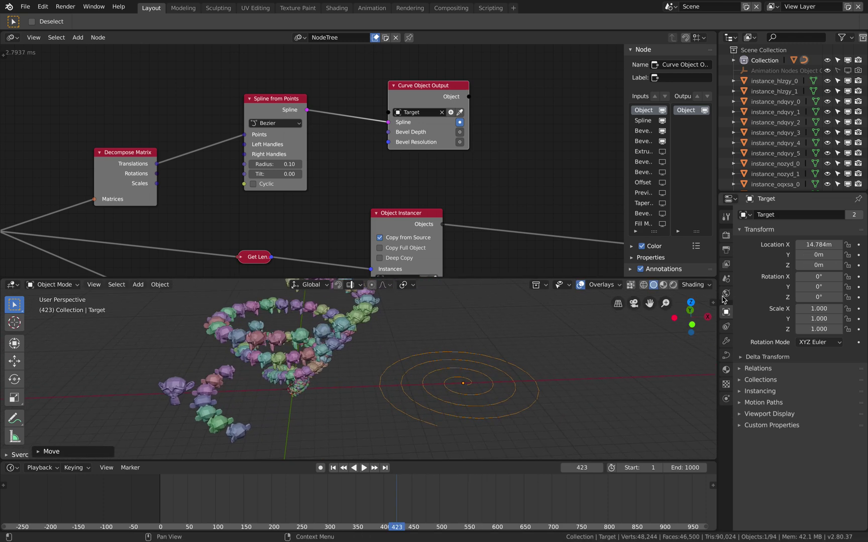
Show the Target curve's object data properties and examine the generated spiral curve up close in the 3D viewport.
left_click(726, 356)
left_click_drag(440, 133, 477, 133)
scroll(429, 363, "up", 4)
middle_click_drag(506, 384, 403, 390, "shift")
scroll(403, 386, "up", 5)
scroll(410, 386, "up", 3)
middle_click_drag(462, 358, 380, 408, "shift")
scroll(419, 367, "down", 5)
middle_click_drag(429, 384, 421, 378)
left_click(765, 381)
left_click(765, 381)
scroll(464, 347, "down", 3)
middle_click_drag(463, 344, 467, 353)
Switch the Target curve to Edit Mode and inspect the spiral's spline points up close.
key("ctrl+Tab")
left_click(517, 361)
scroll(345, 366, "up", 8)
scroll(344, 365, "up", 2)
right_click(314, 322)
left_click(314, 322)
right_click(318, 325)
scroll(309, 354, "down", 5)
scroll(365, 394, "down", 6)
scroll(373, 354, "up", 1)
middle_click_drag(345, 357, 321, 311)
scroll(303, 123, "down", 1)
Delete the Curve Object Output, Spline from Points and Decompose Matrix nodes from the node tree.
left_click_drag(279, 114, 242, 112)
left_click_drag(160, 154, 146, 135)
left_click(400, 106)
key("x")
left_click(243, 105)
key("x")
left_click(138, 136)
key("x")
Return to Object Mode and delete the Target curve object beside the monkey spiral.
scroll(382, 335, "down", 5)
key("a")
key("ctrl+Tab")
left_click(320, 336)
key("Delete")
middle_click_drag(329, 345, 461, 375)
Set the timeline to frame 583 and reposition the original Suzanne monkey in the scene.
left_click_drag(292, 486, 486, 502)
middle_click_drag(420, 382, 399, 368, "shift")
left_click(382, 395)
middle_click_drag(394, 404, 378, 405)
key("g")
left_click(314, 393)
Expand Collection in the scene hierarchy and hide it, with the original Suzanne, from the viewport.
scroll(768, 71, "down", 5)
scroll(745, 111, "up", 5)
left_click(731, 60)
left_click(731, 60)
left_click(733, 60)
left_click(733, 60)
left_click(827, 62)
mouse_move(864, 61)
left_mouse_down()
mouse_move(863, 190)
mouse_move(864, 60)
left_mouse_up()
middle_click_drag(366, 354, 393, 396)
scroll(391, 378, "up", 3)
scroll(451, 274, "down", 3)
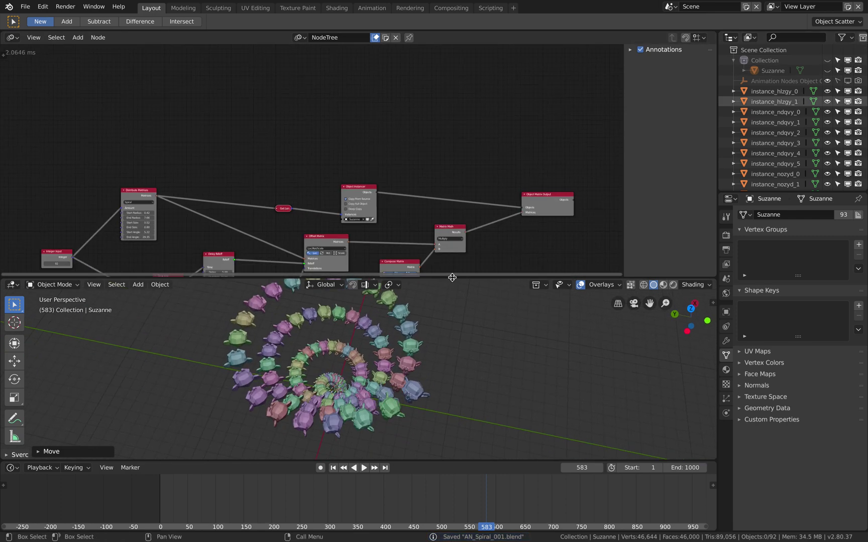